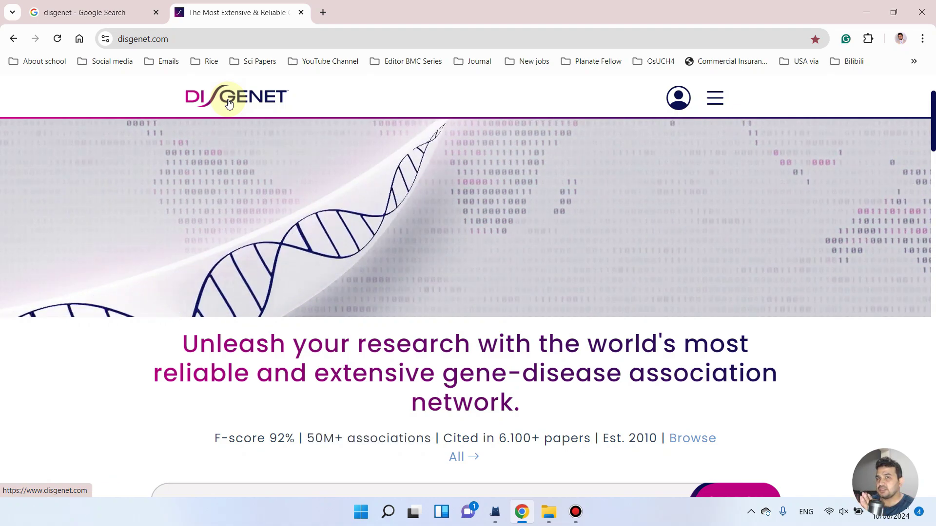
scroll(468, 293, down, 4)
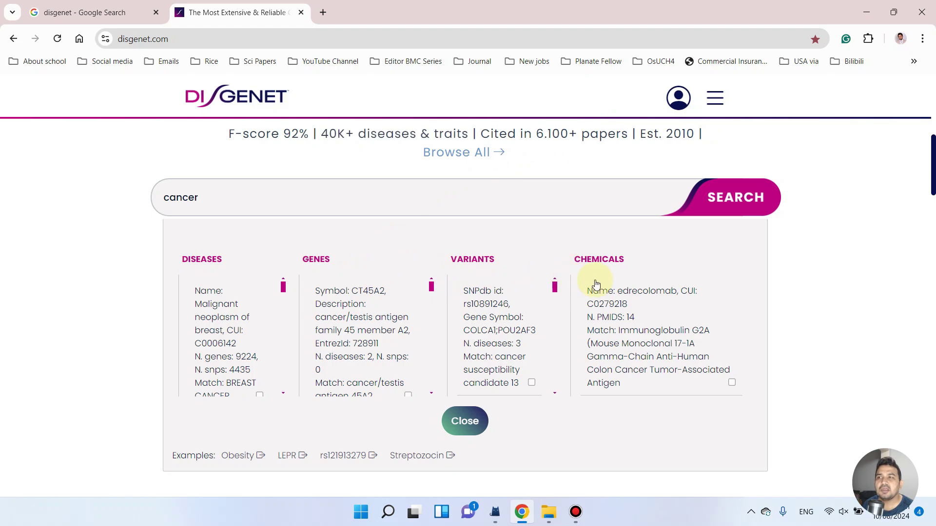
scroll(468, 292, up, 3)
scroll(366, 256, up, 3)
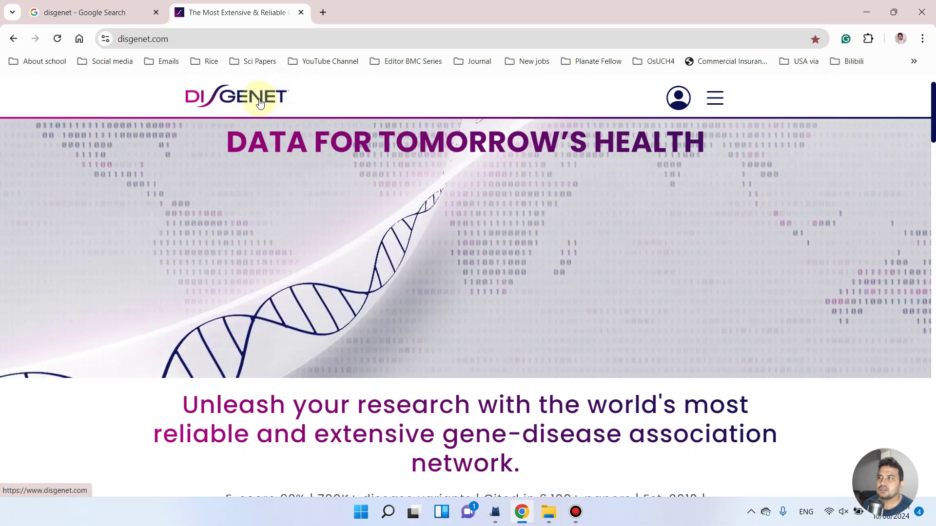
scroll(276, 175, down, 2)
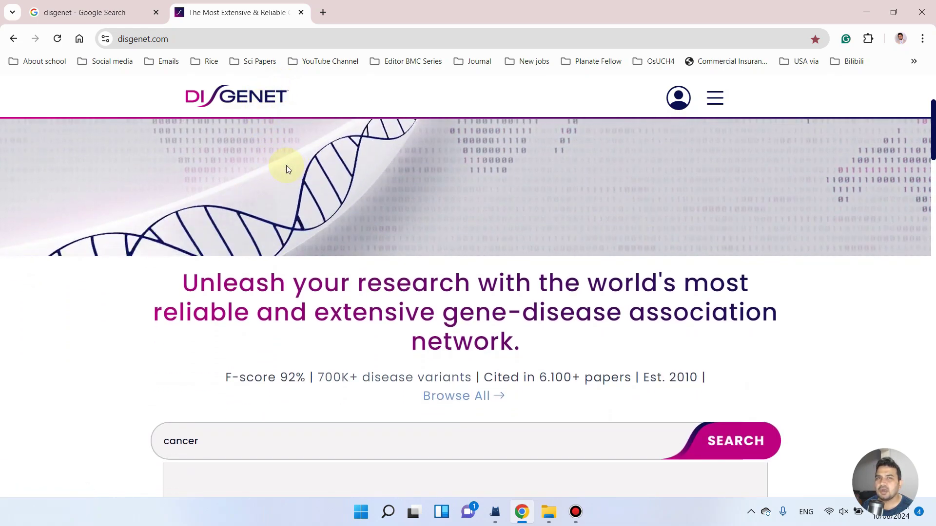
- Delete the old 'cancer' term from the DisGeNET search box
double_click(209, 441)
key(BackSpace)
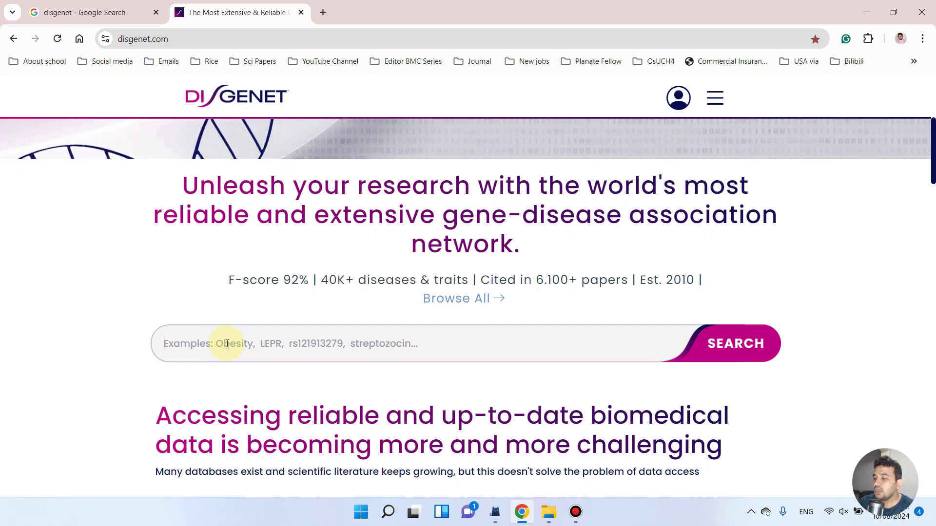
- Search 'cancer' and run a search for Malignant neoplasm of breast (C0006142)
click(185, 344)
text(can)
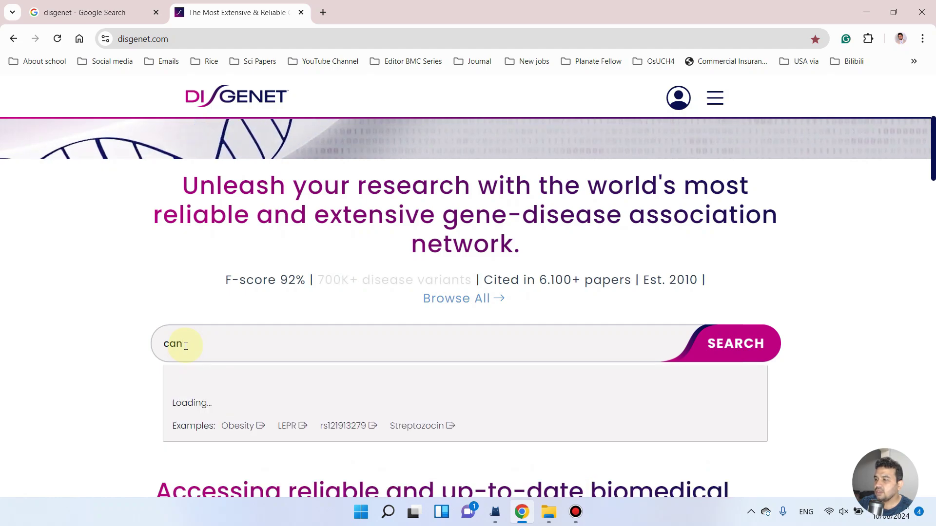
text(cer)
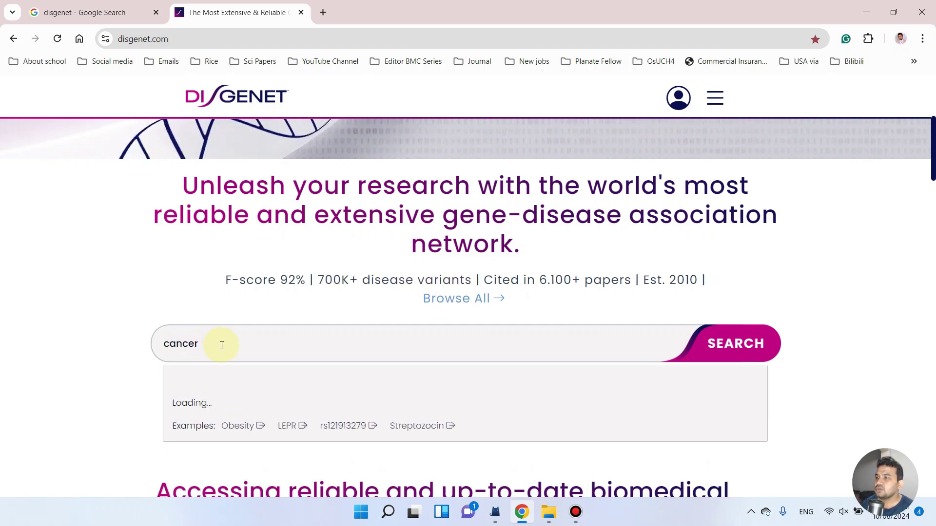
scroll(222, 344, down, 3)
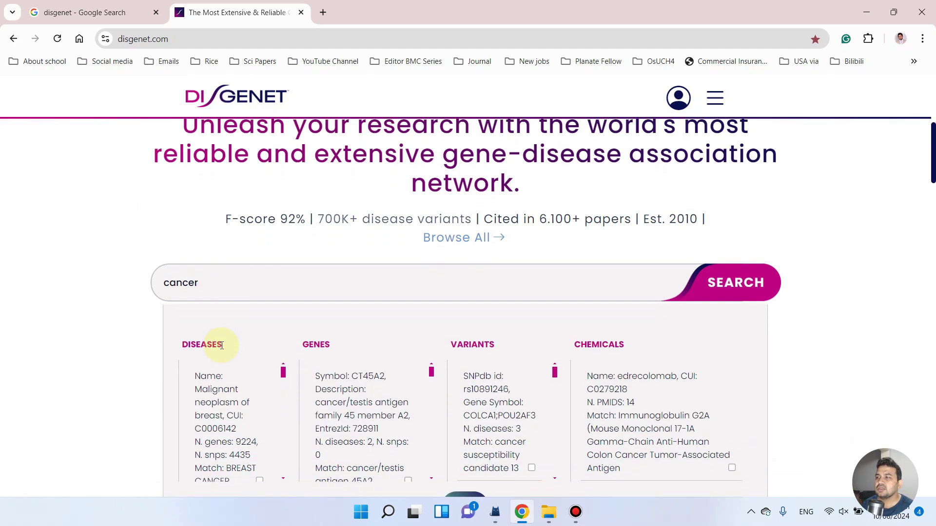
scroll(225, 340, down, 3)
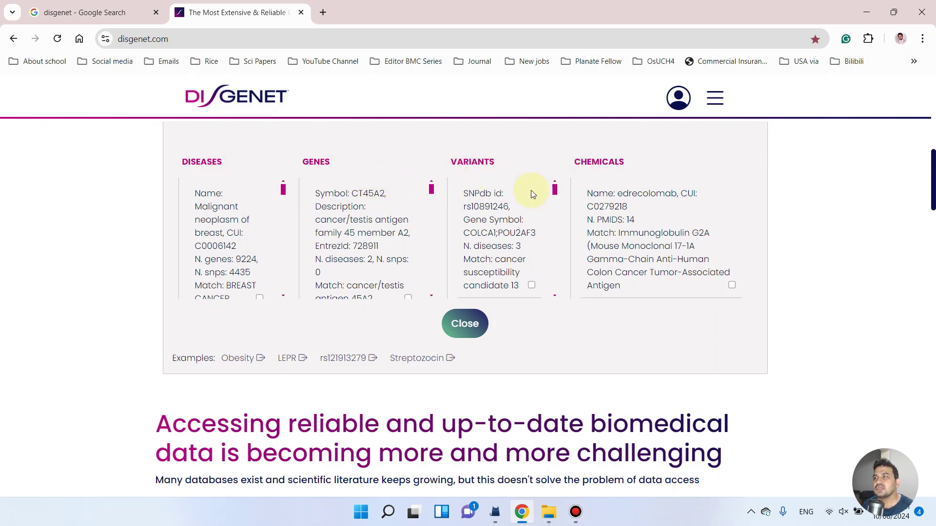
drag(282, 190, 282, 199)
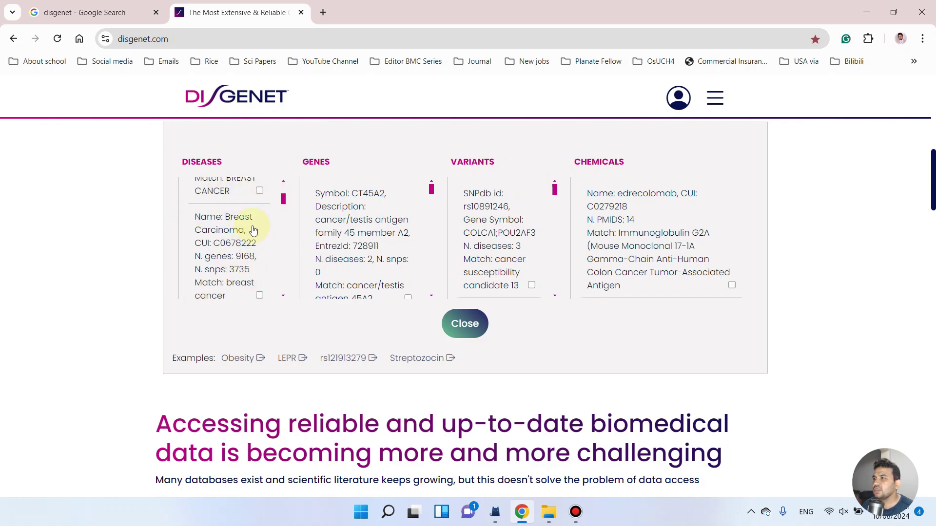
scroll(253, 230, up, 2)
click(217, 211)
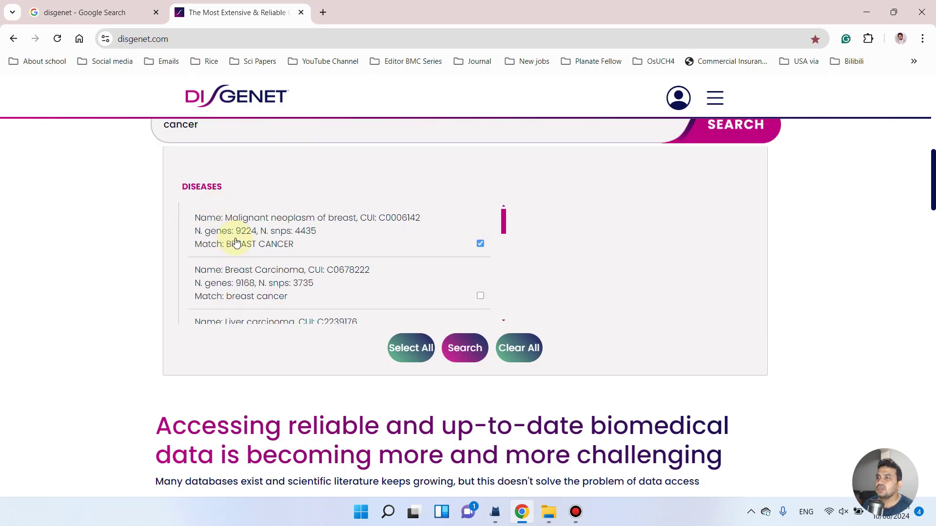
scroll(432, 322, up, 3)
scroll(329, 351, down, 2)
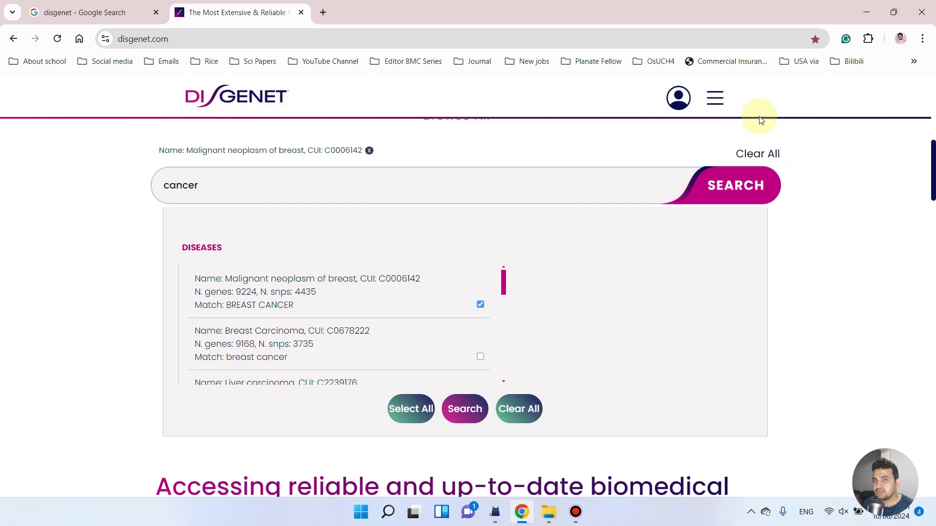
click(466, 409)
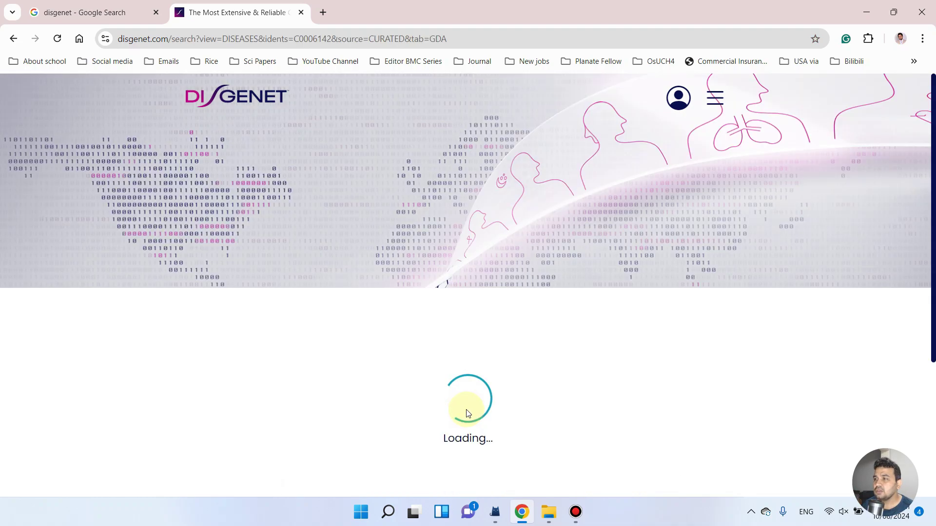
scroll(489, 316, down, 3)
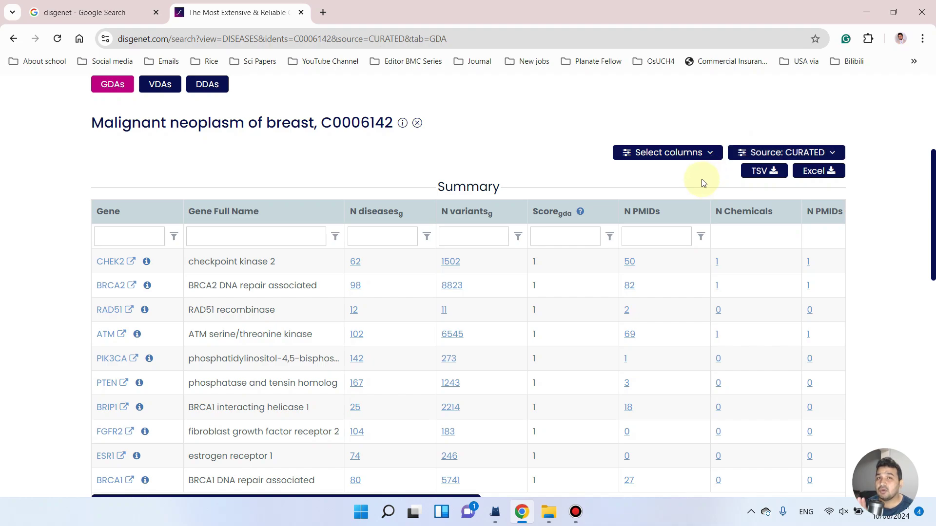
- Open Select columns on the curated breast neoplasm summary and show all columns
click(709, 155)
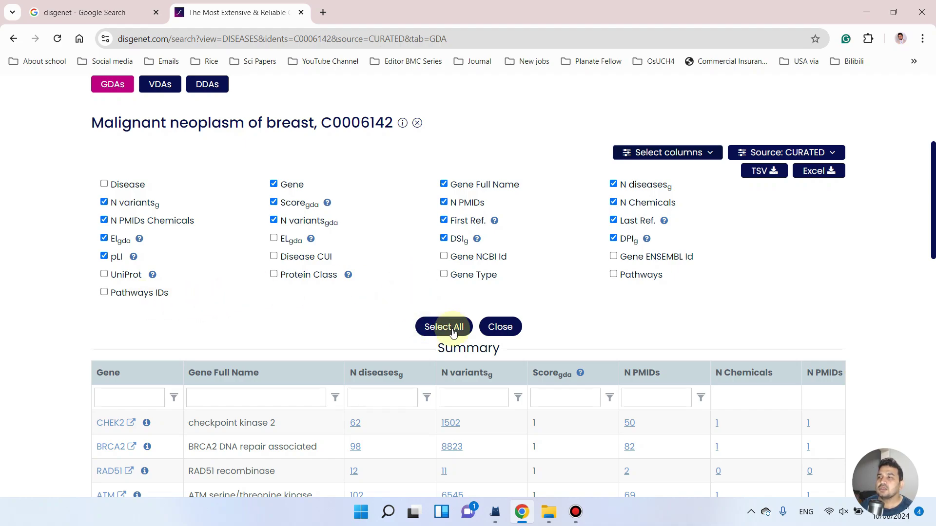
click(443, 327)
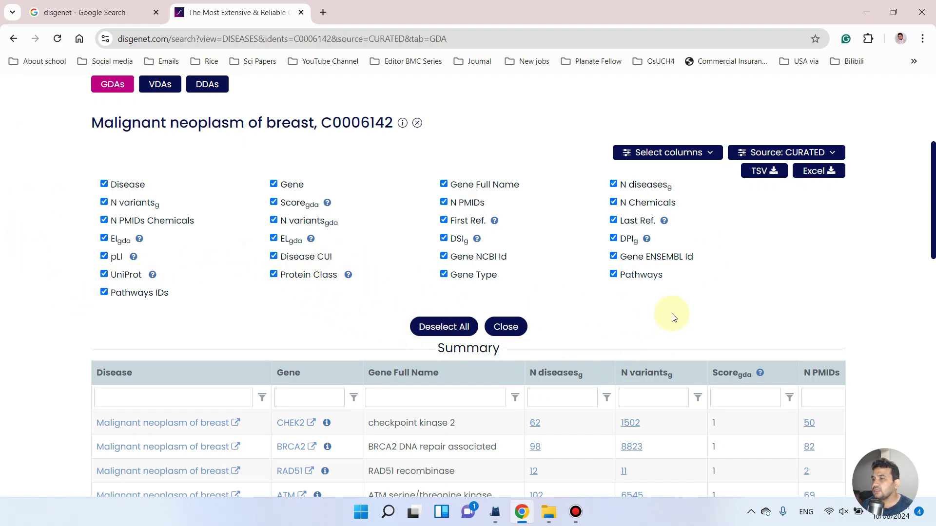
- Limit the breast neoplasm gene table to the Gene column and download it as Excel
click(438, 332)
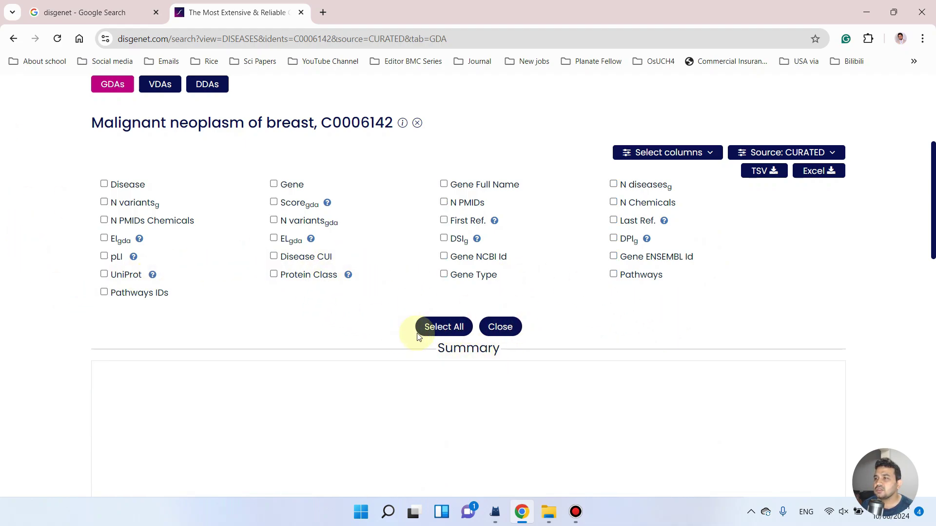
click(273, 184)
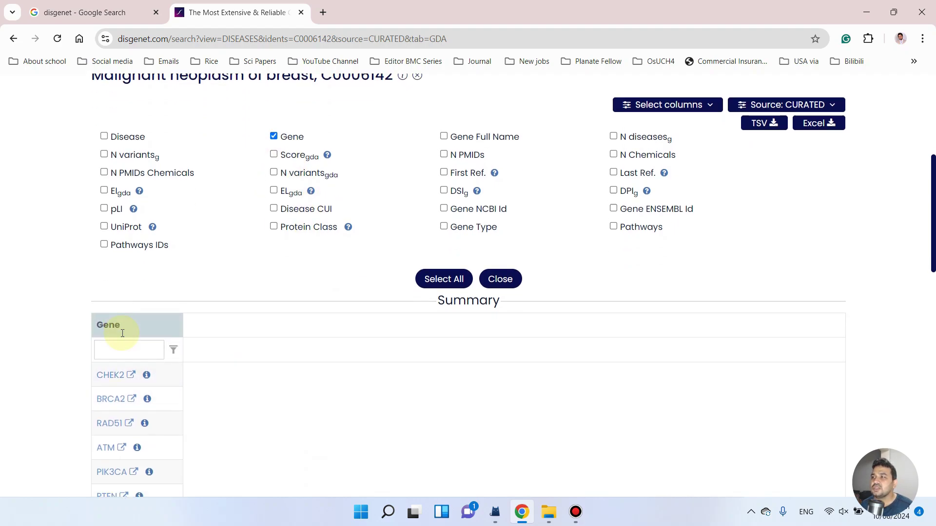
scroll(186, 278, up, 5)
scroll(186, 248, down, 3)
scroll(223, 306, down, 1)
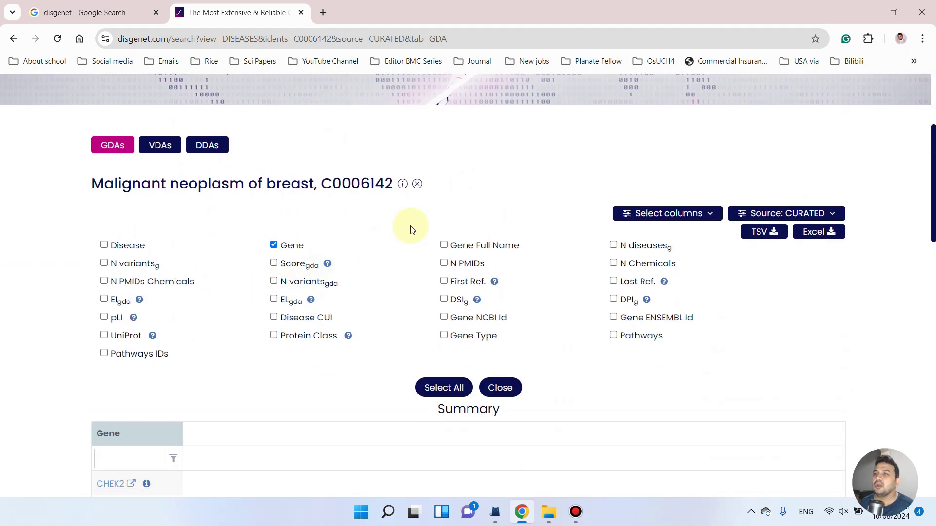
scroll(468, 329, down, 5)
scroll(386, 279, down, 4)
scroll(405, 281, up, 2)
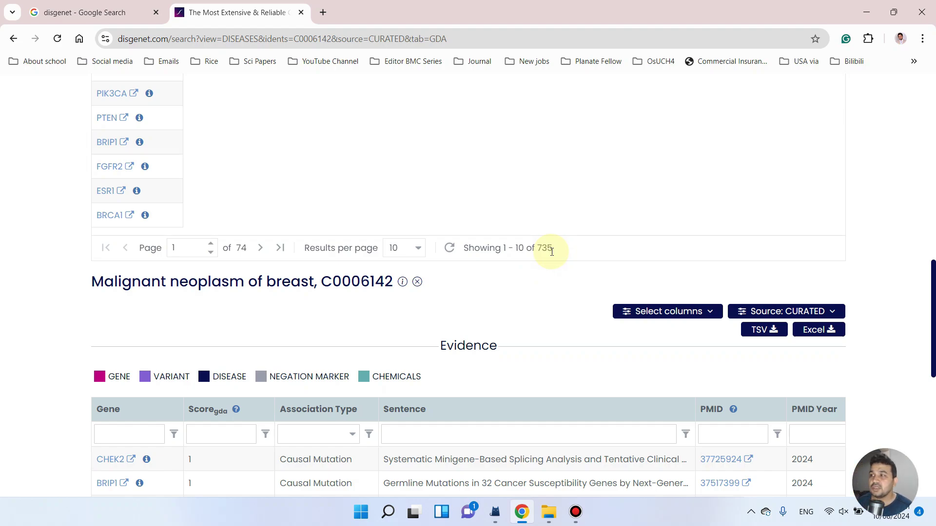
scroll(551, 251, up, 5)
scroll(782, 219, up, 3)
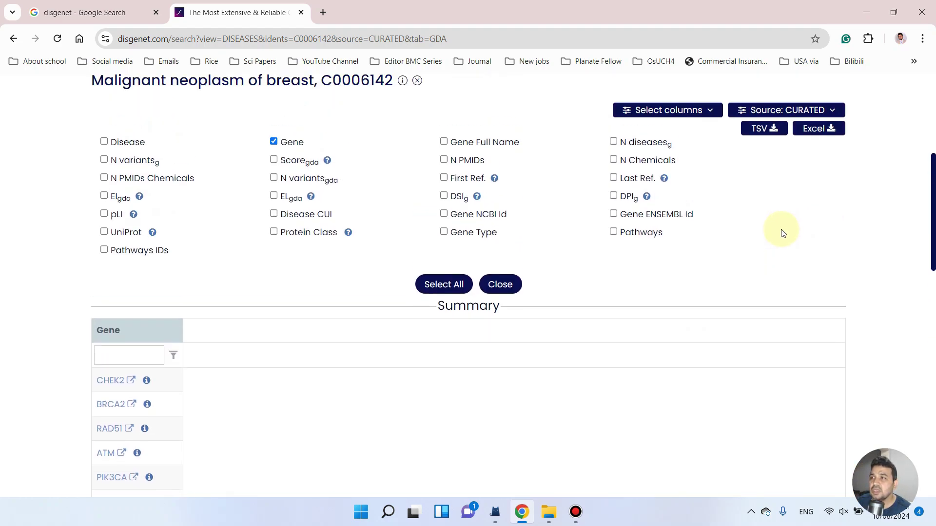
scroll(789, 238, up, 4)
scroll(776, 331, up, 2)
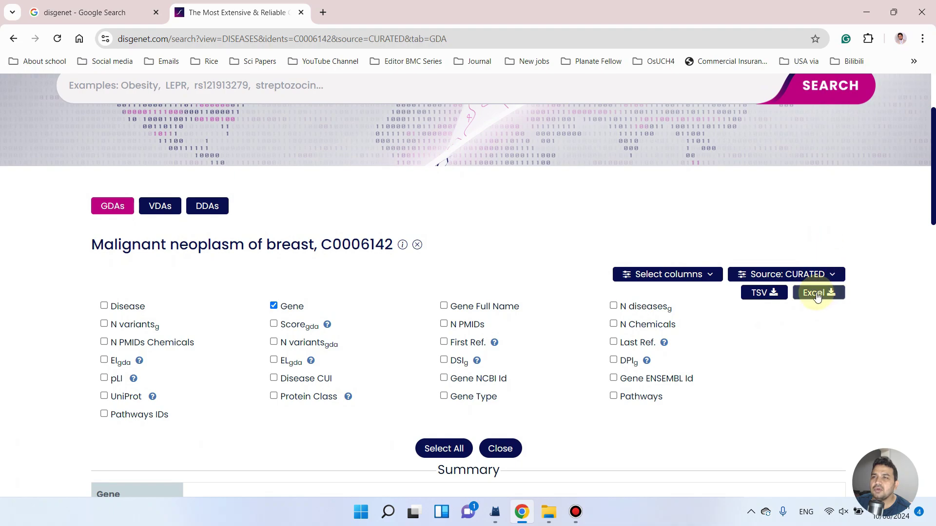
click(818, 295)
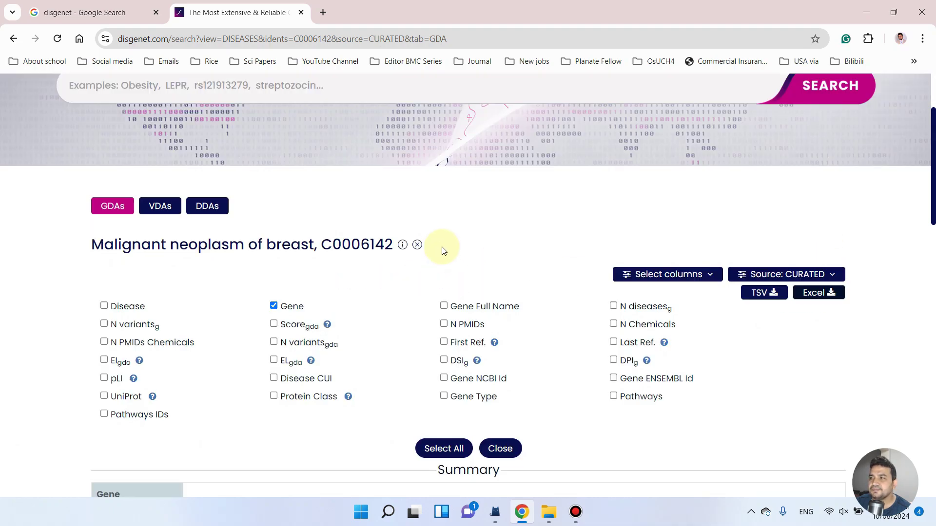
- Open DISEASES_Summary_GDA_CURATED_C0006142.xlsx in Excel from its Downloads folder
click(879, 38)
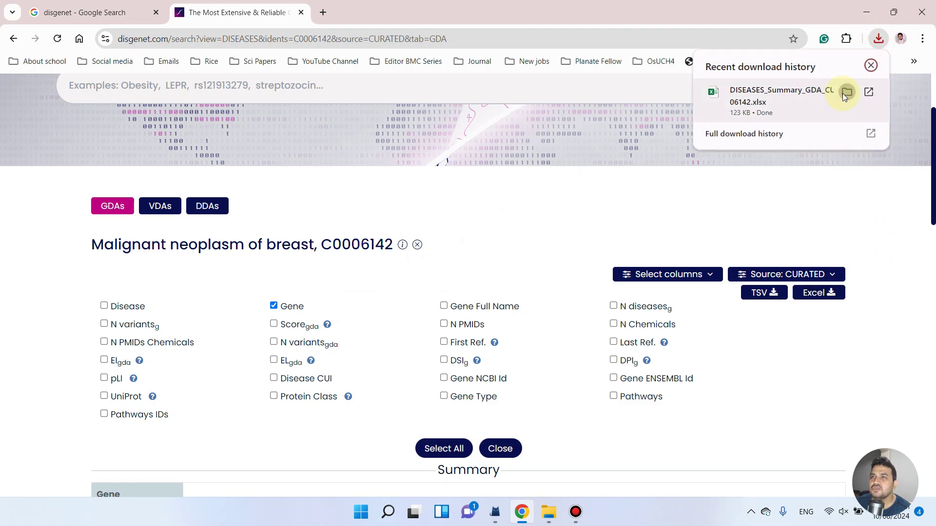
click(846, 92)
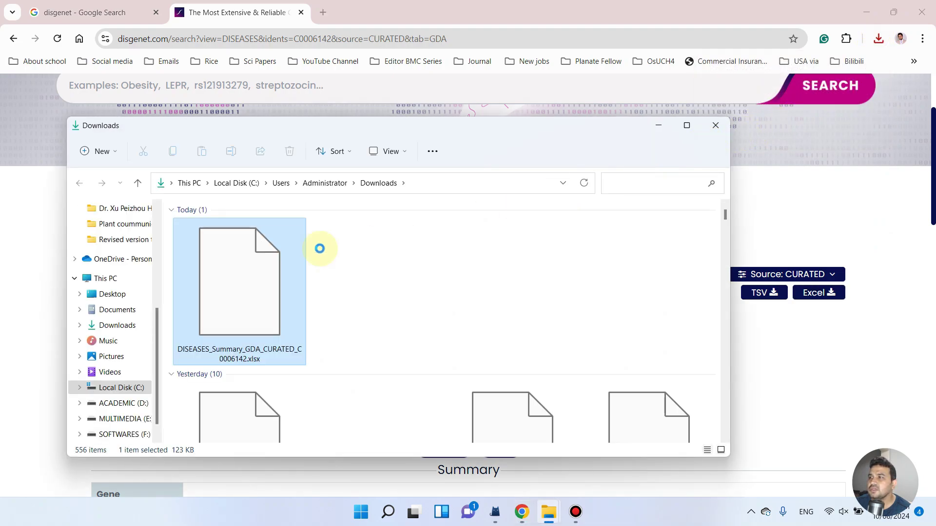
double_click(253, 274)
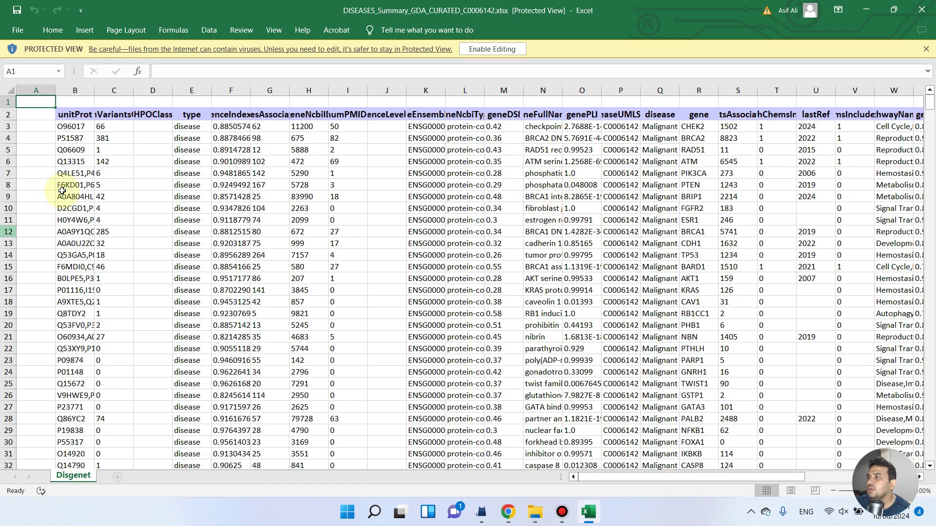
- Autofit column K to show the full ENSG IDs, browse the gene rows, and minimize Excel
click(76, 114)
scroll(70, 220, down, 5)
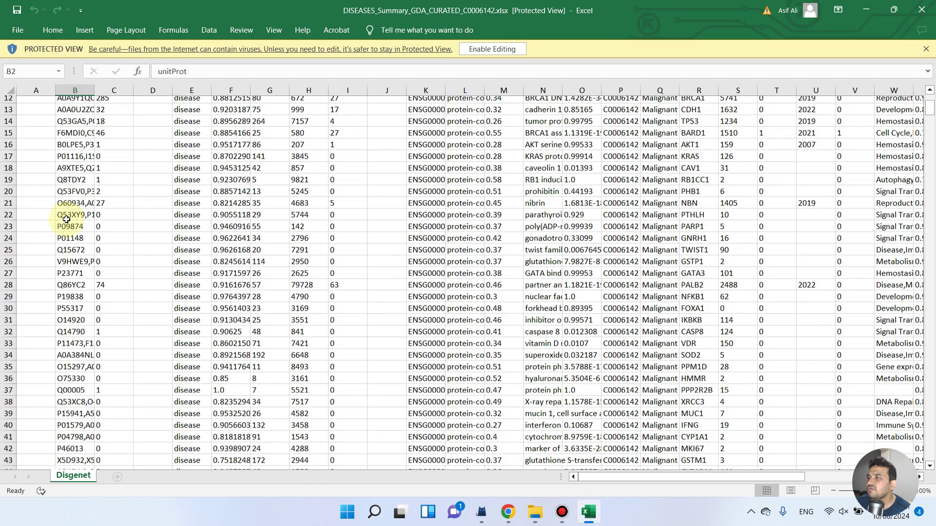
scroll(73, 292, down, 5)
scroll(89, 350, down, 8)
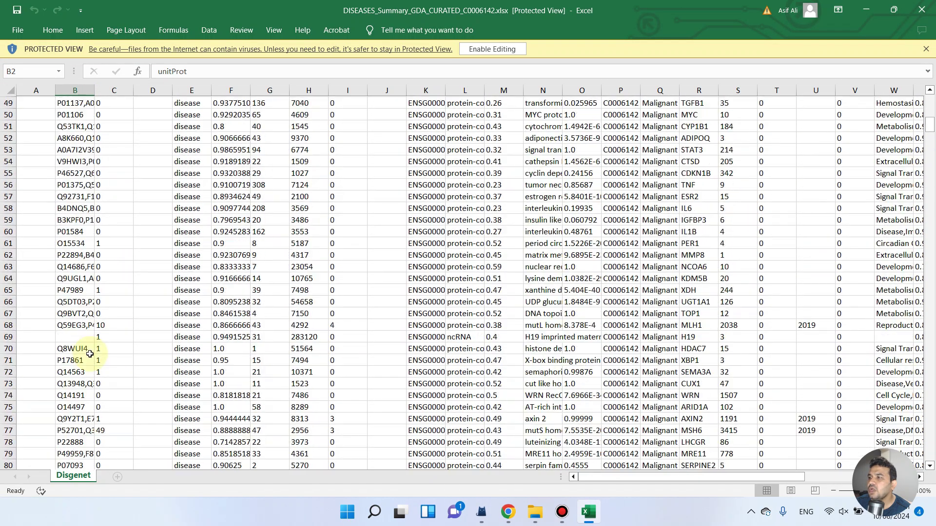
scroll(91, 354, down, 8)
scroll(512, 256, up, 8)
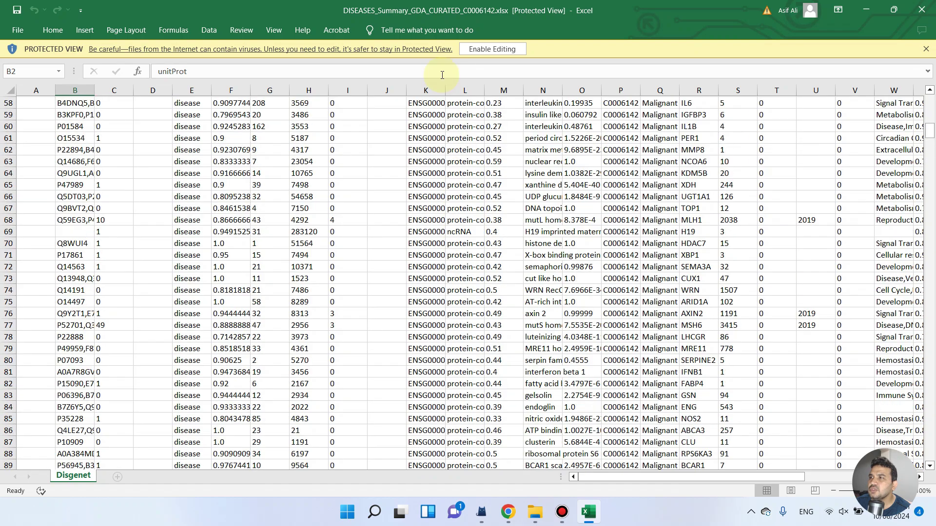
scroll(439, 220, up, 5)
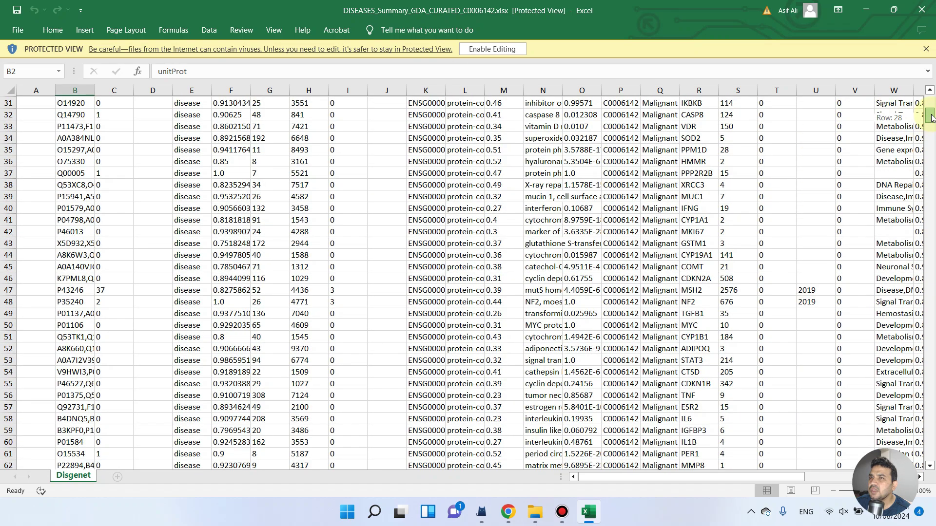
drag(930, 117, 930, 91)
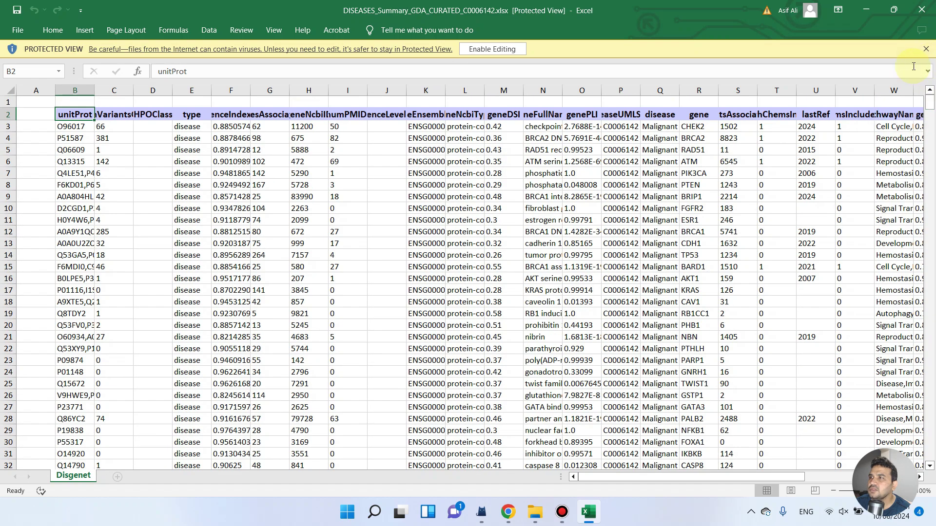
double_click(446, 91)
click(443, 127)
scroll(443, 189, down, 8)
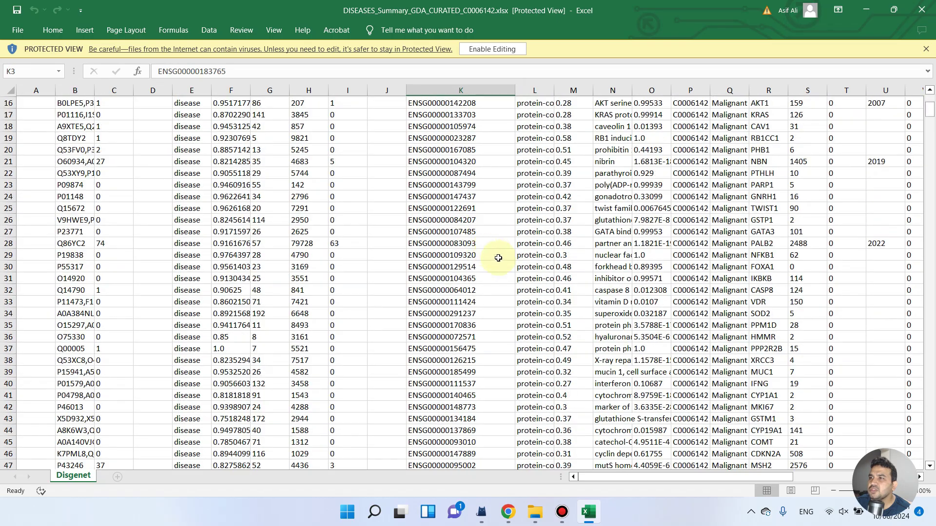
scroll(512, 219, down, 5)
drag(930, 117, 930, 249)
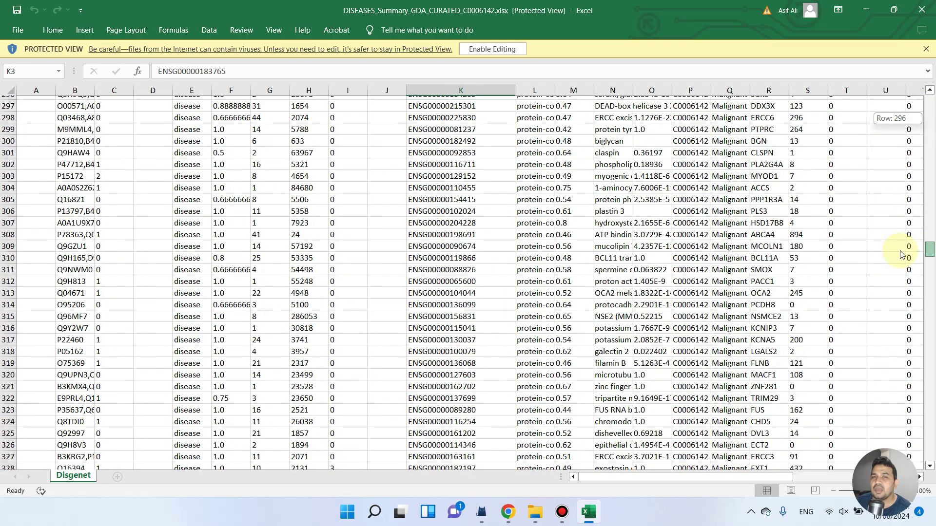
drag(902, 254, 902, 260)
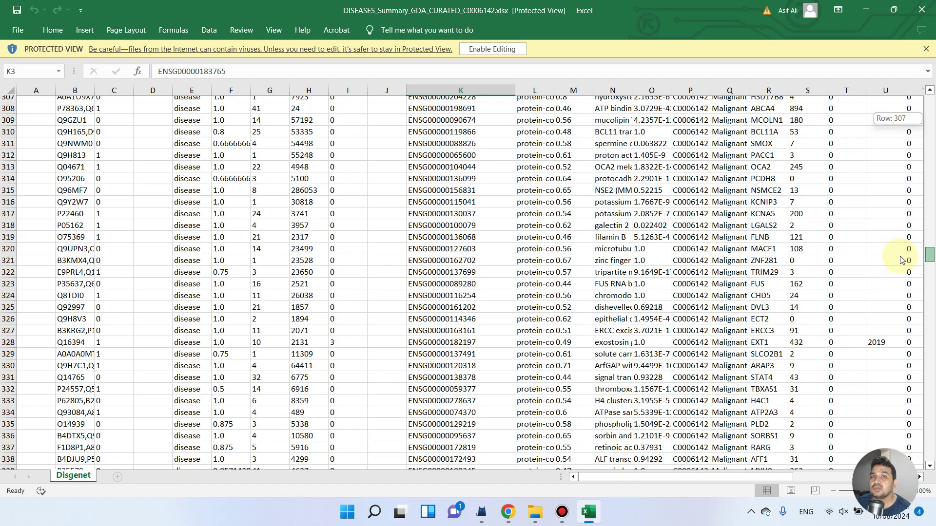
drag(901, 260, 907, 227)
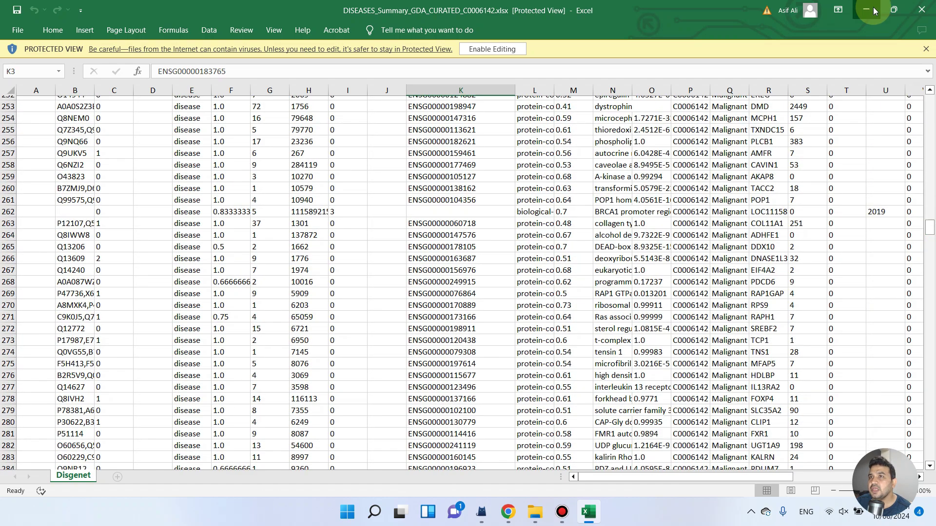
click(875, 10)
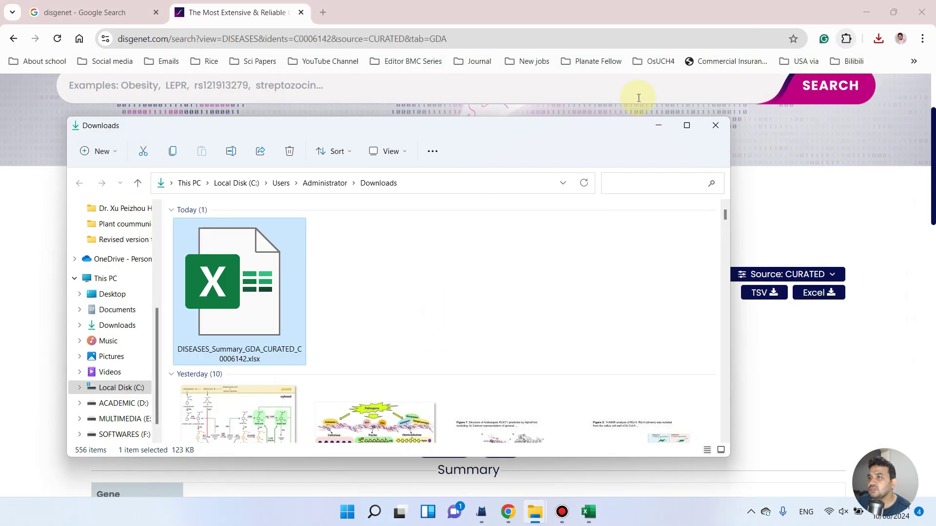
- Close the Downloads folder and enter 'program cell death' as a new DisGeNET disease search
click(656, 117)
scroll(145, 238, up, 5)
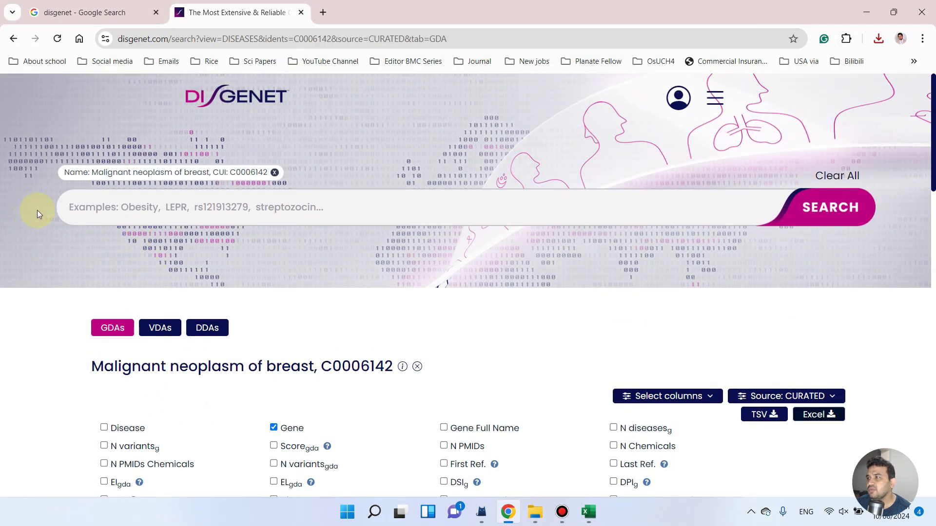
click(126, 206)
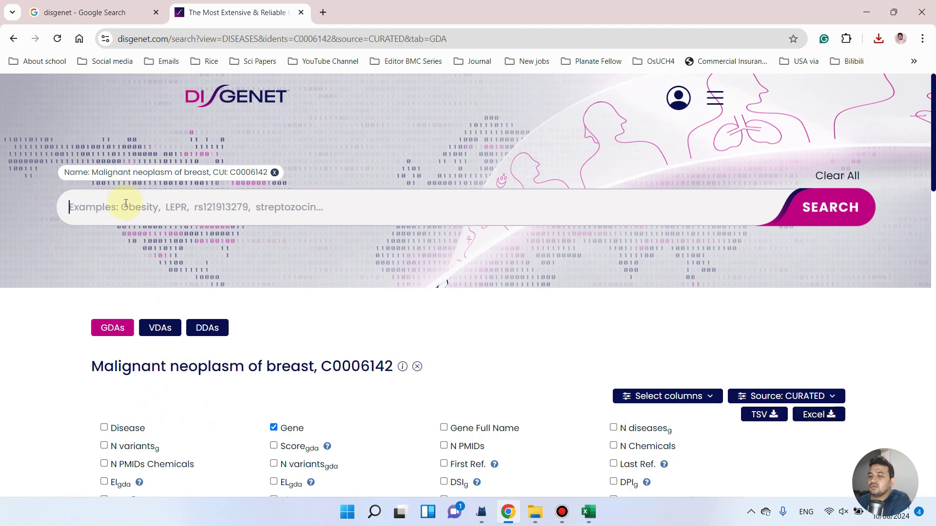
text(pr)
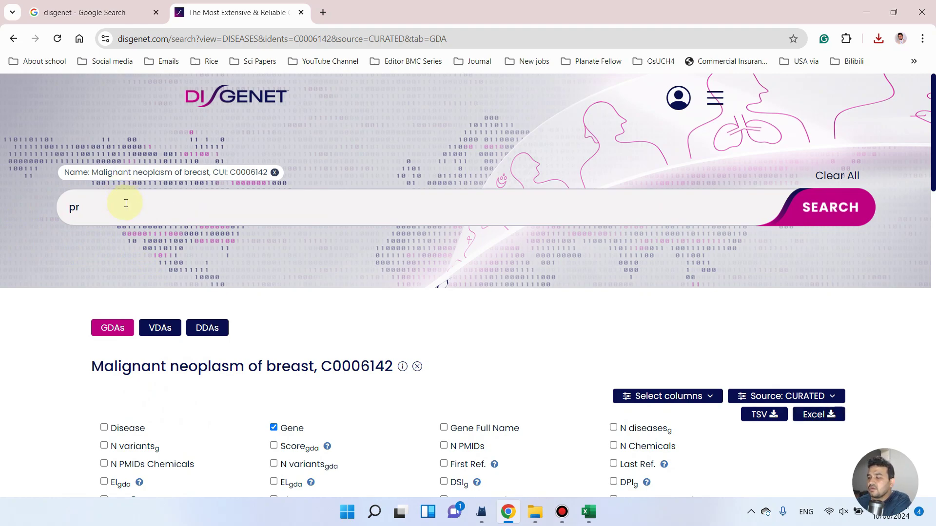
text(ogram)
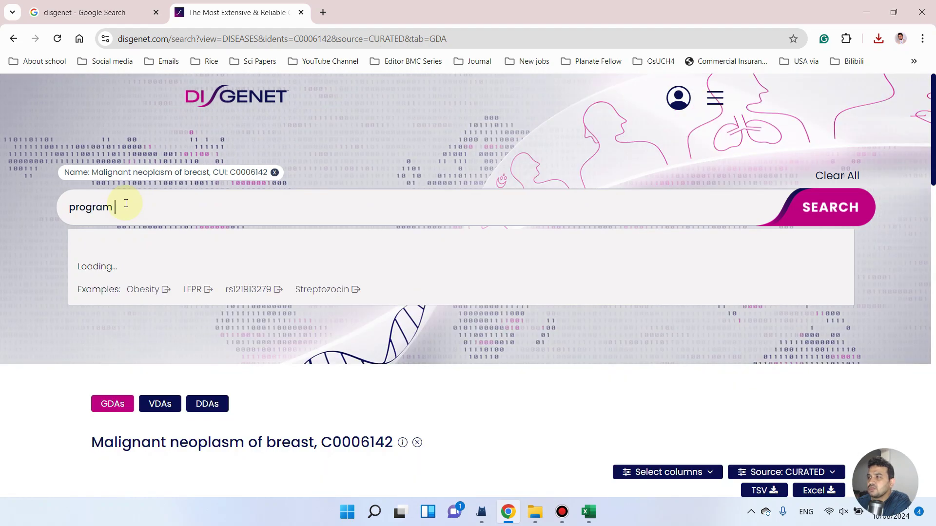
text(ath)
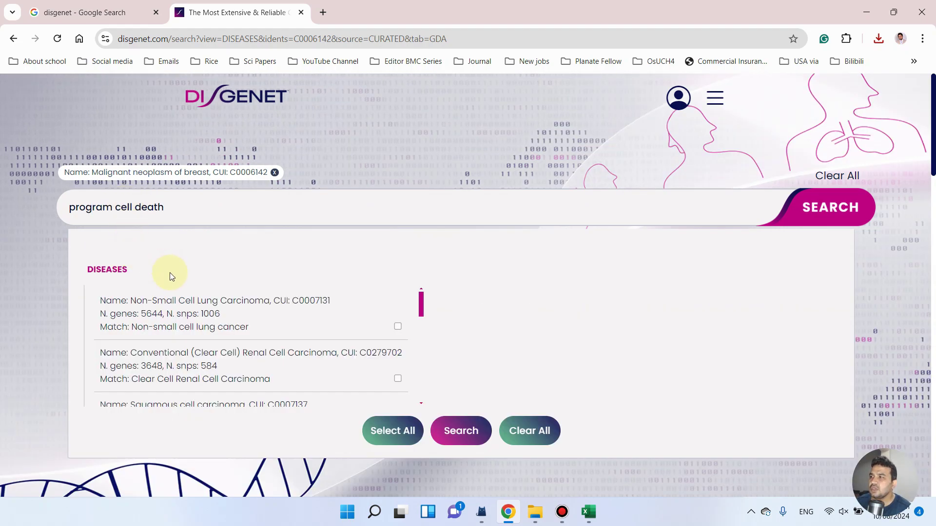
scroll(170, 273, down, 1)
scroll(183, 264, down, 2)
scroll(191, 270, down, 2)
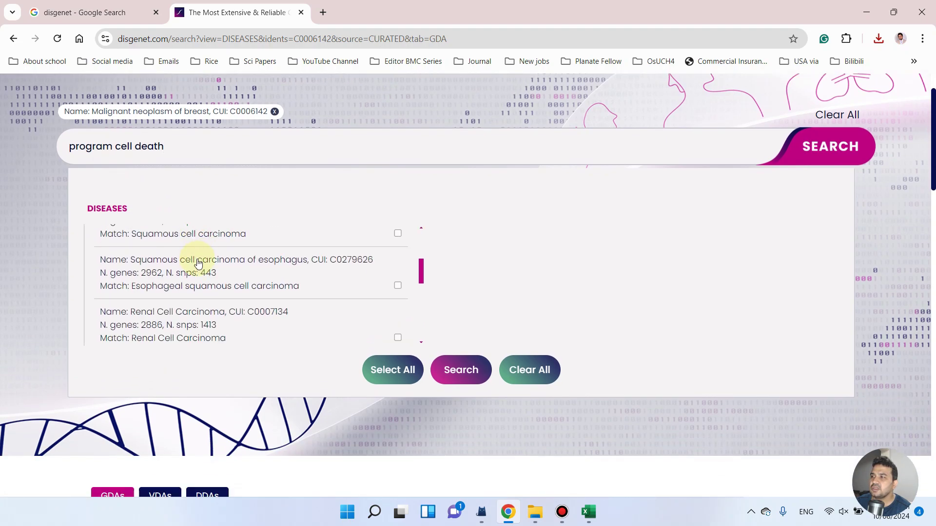
scroll(198, 277, down, 1)
scroll(199, 286, down, 1)
scroll(205, 270, up, 2)
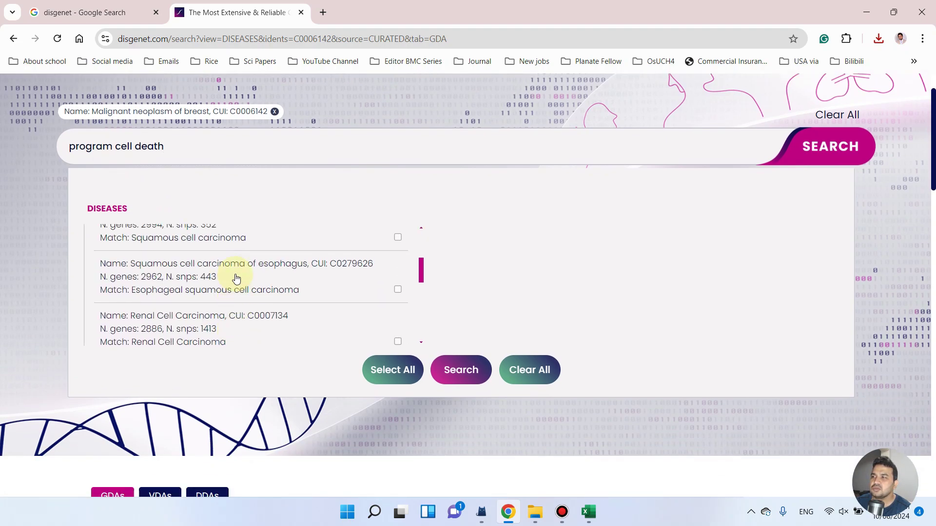
scroll(209, 249, up, 1)
scroll(208, 241, up, 2)
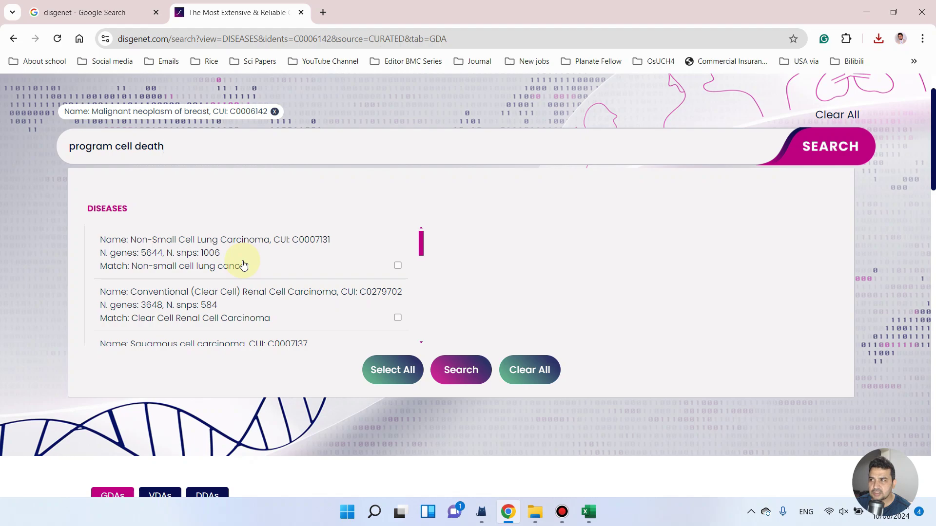
drag(182, 147, 30, 156)
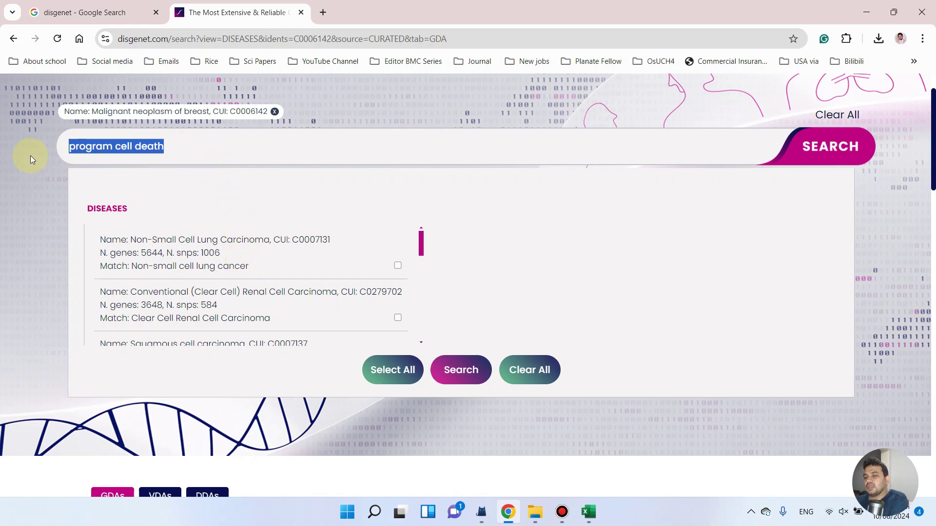
- Search Psoriasis (C0033860) alongside breast neoplasm, then remove Psoriasis from the search
key(BackSpace)
text(pso)
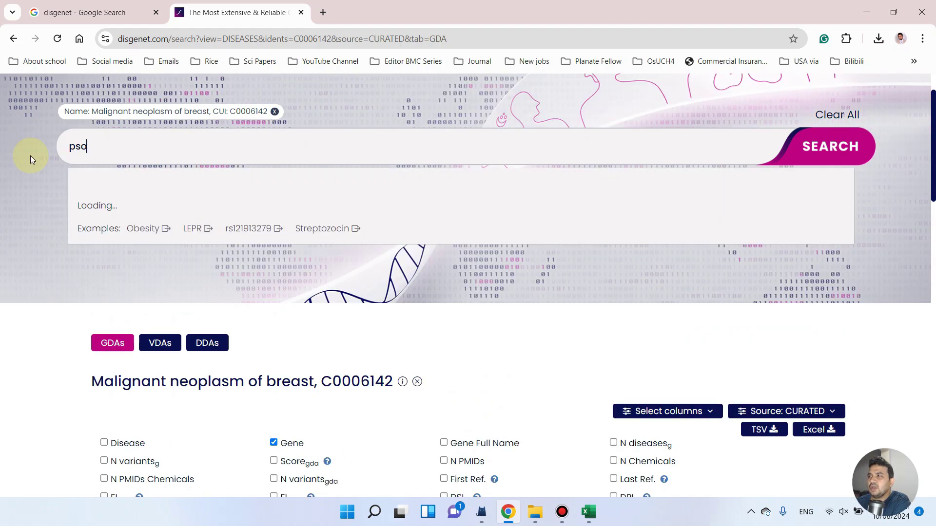
text(riasis)
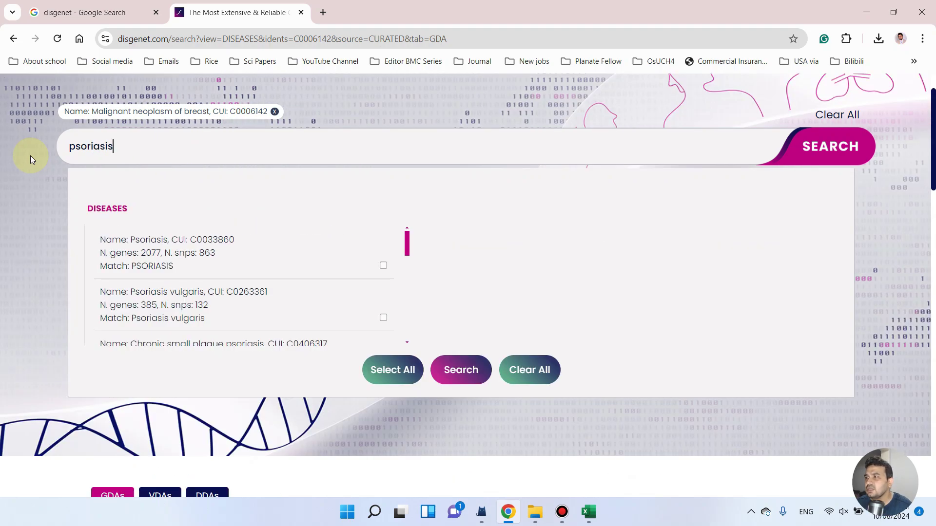
click(383, 266)
click(455, 373)
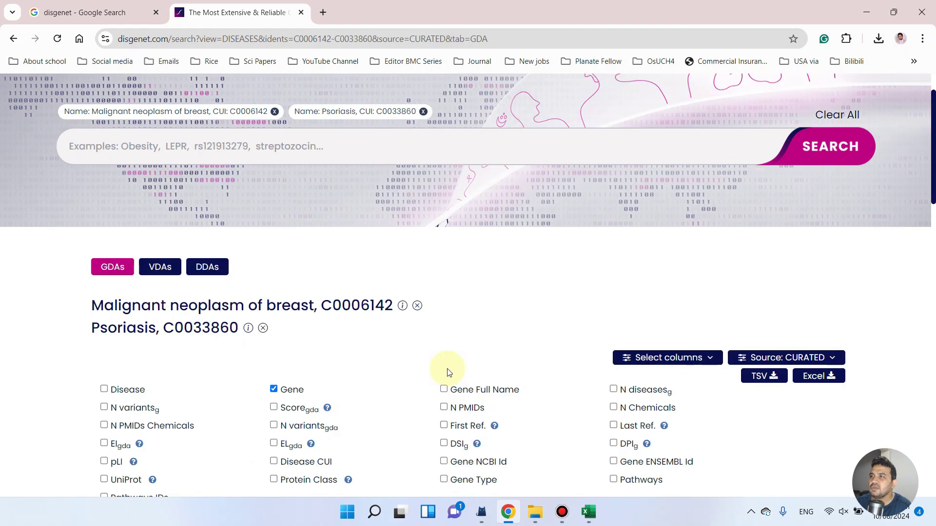
scroll(439, 366, down, 3)
scroll(367, 310, down, 2)
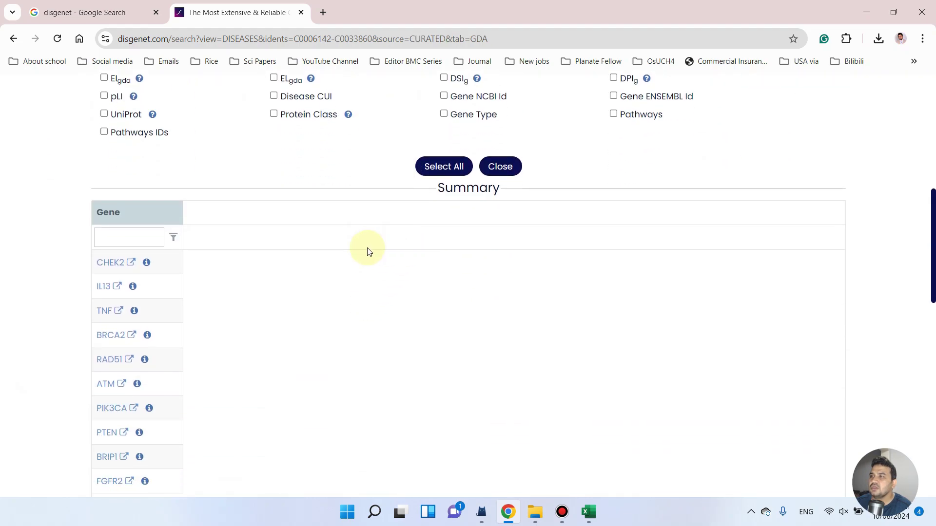
scroll(242, 329, up, 8)
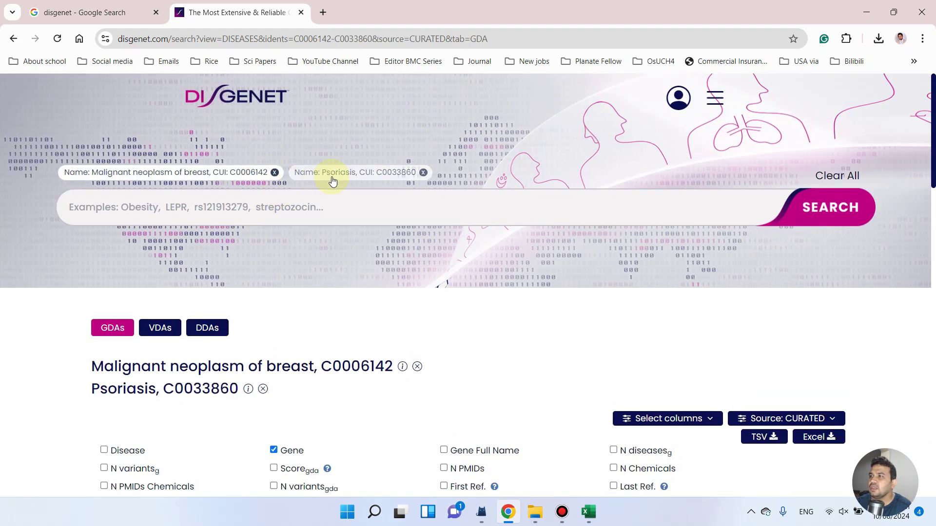
click(422, 172)
scroll(330, 220, down, 4)
scroll(267, 274, down, 1)
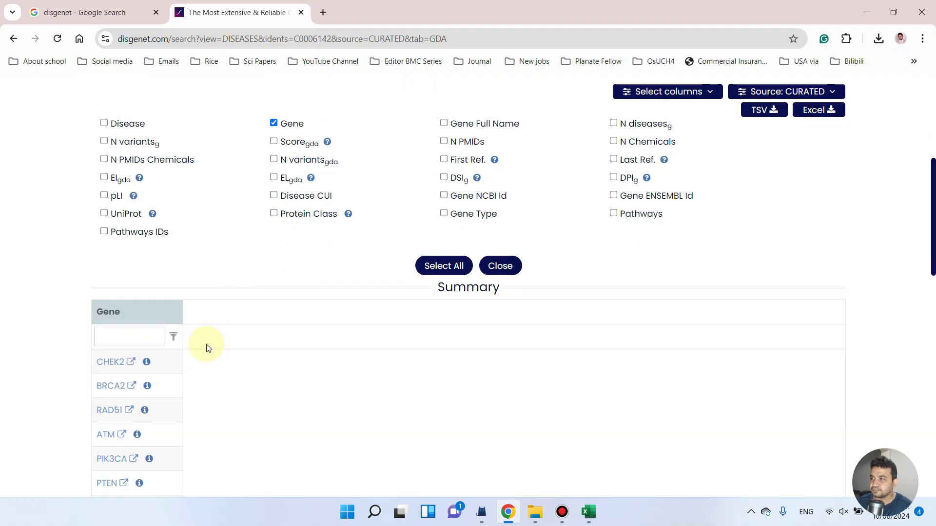
scroll(205, 169, up, 3)
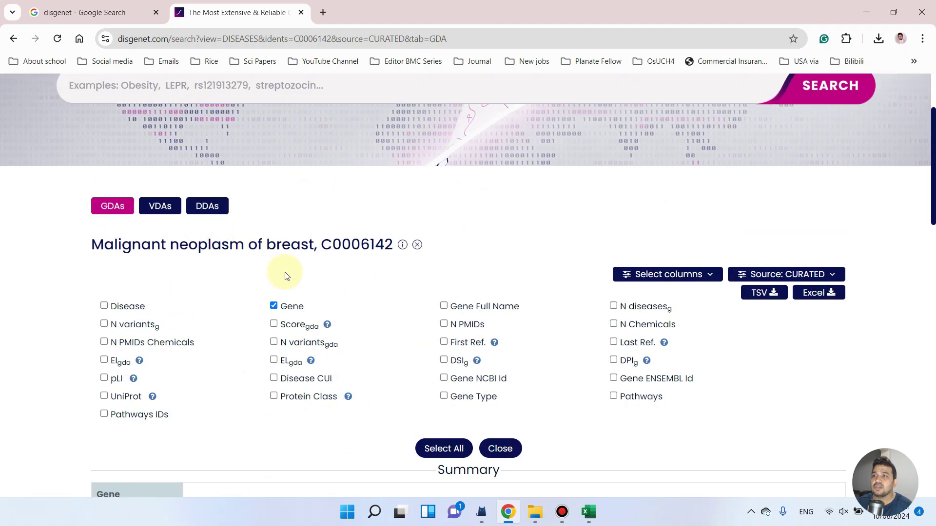
scroll(306, 296, down, 4)
scroll(306, 296, down, 6)
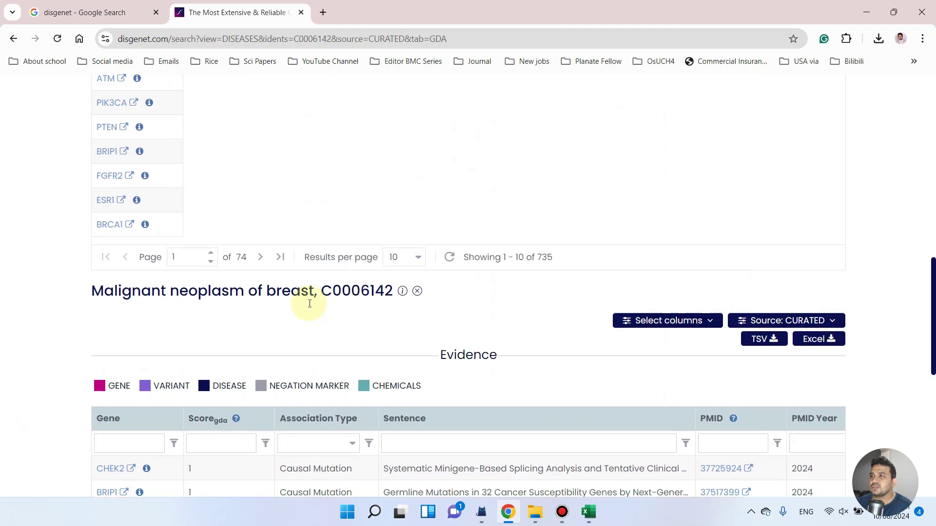
scroll(306, 297, down, 2)
scroll(311, 296, up, 3)
scroll(316, 298, down, 2)
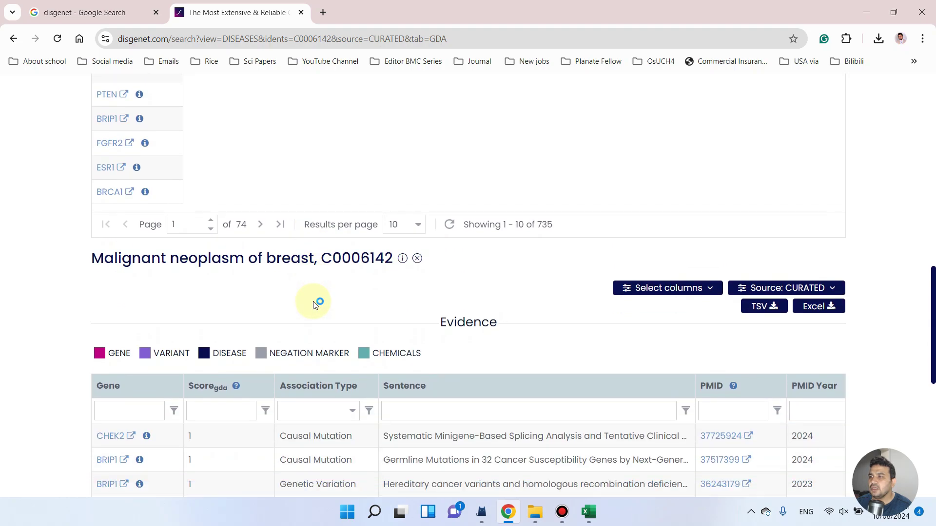
scroll(316, 298, down, 4)
scroll(316, 298, up, 4)
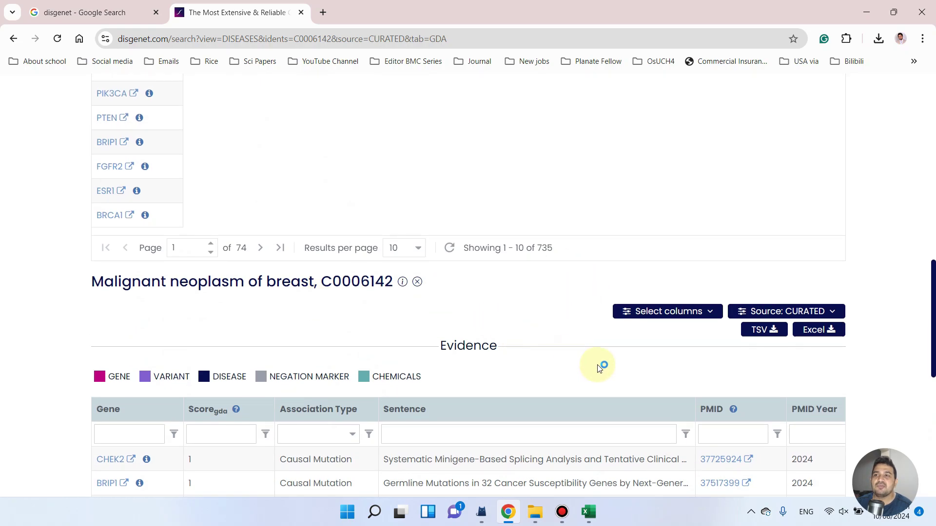
scroll(600, 366, up, 5)
scroll(600, 366, up, 4)
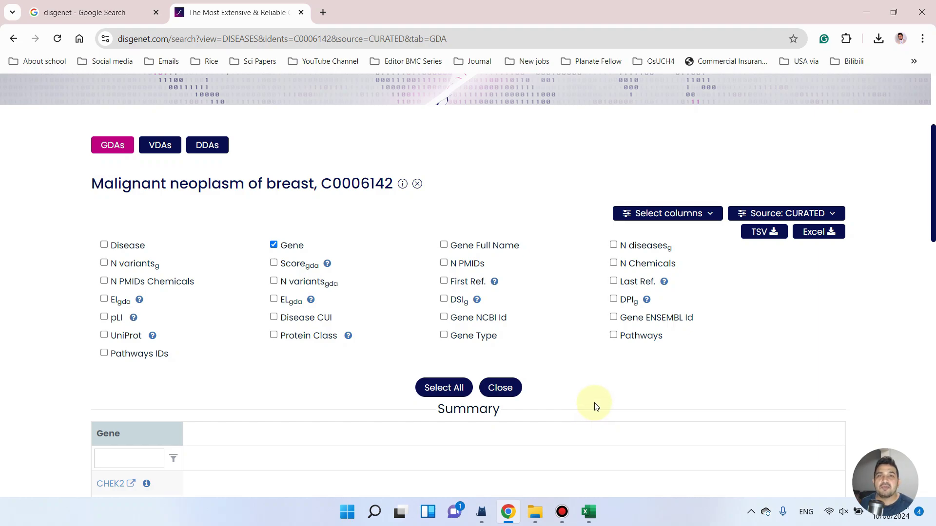
scroll(270, 293, up, 5)
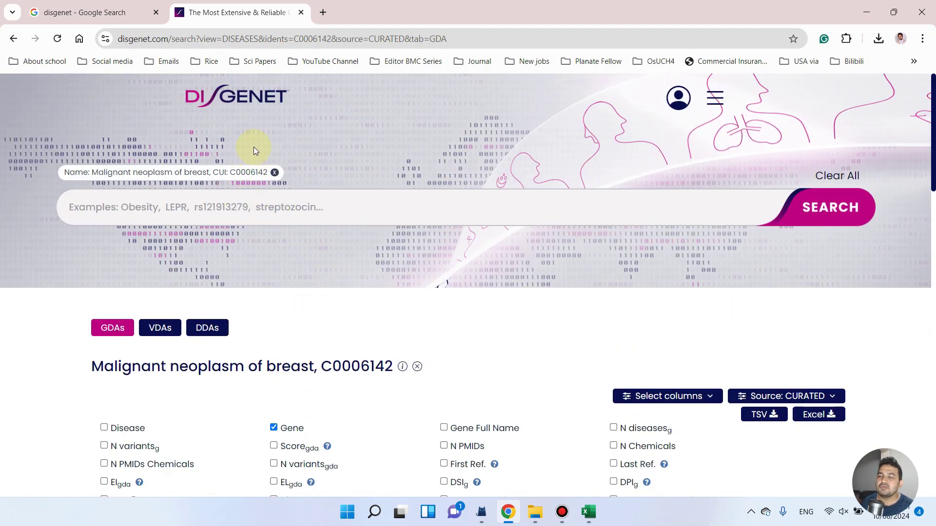